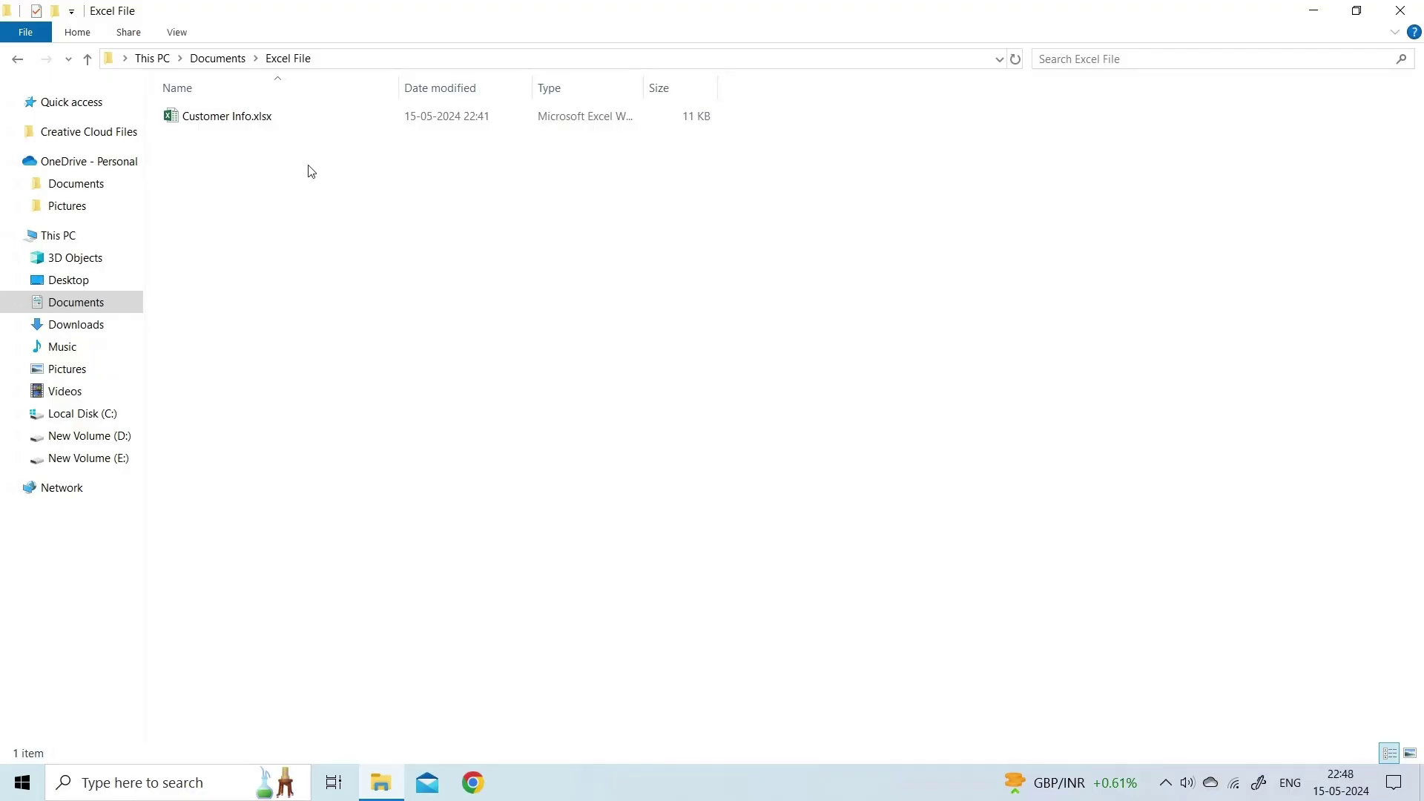
Rename the Customer Info.xlsx file to 'Customer Information' in File Explorer
click(254, 119)
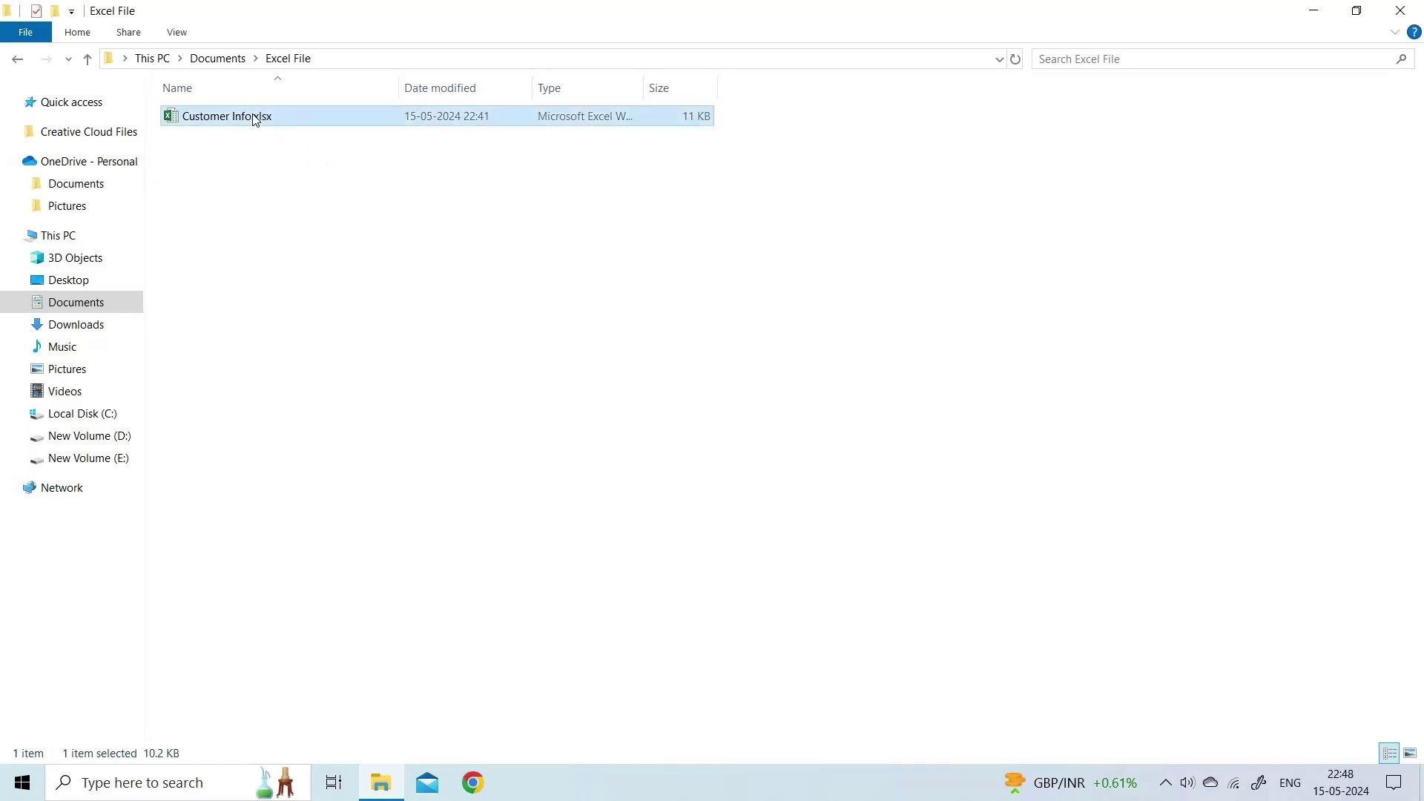
right_click(254, 119)
click(301, 529)
text(rmat)
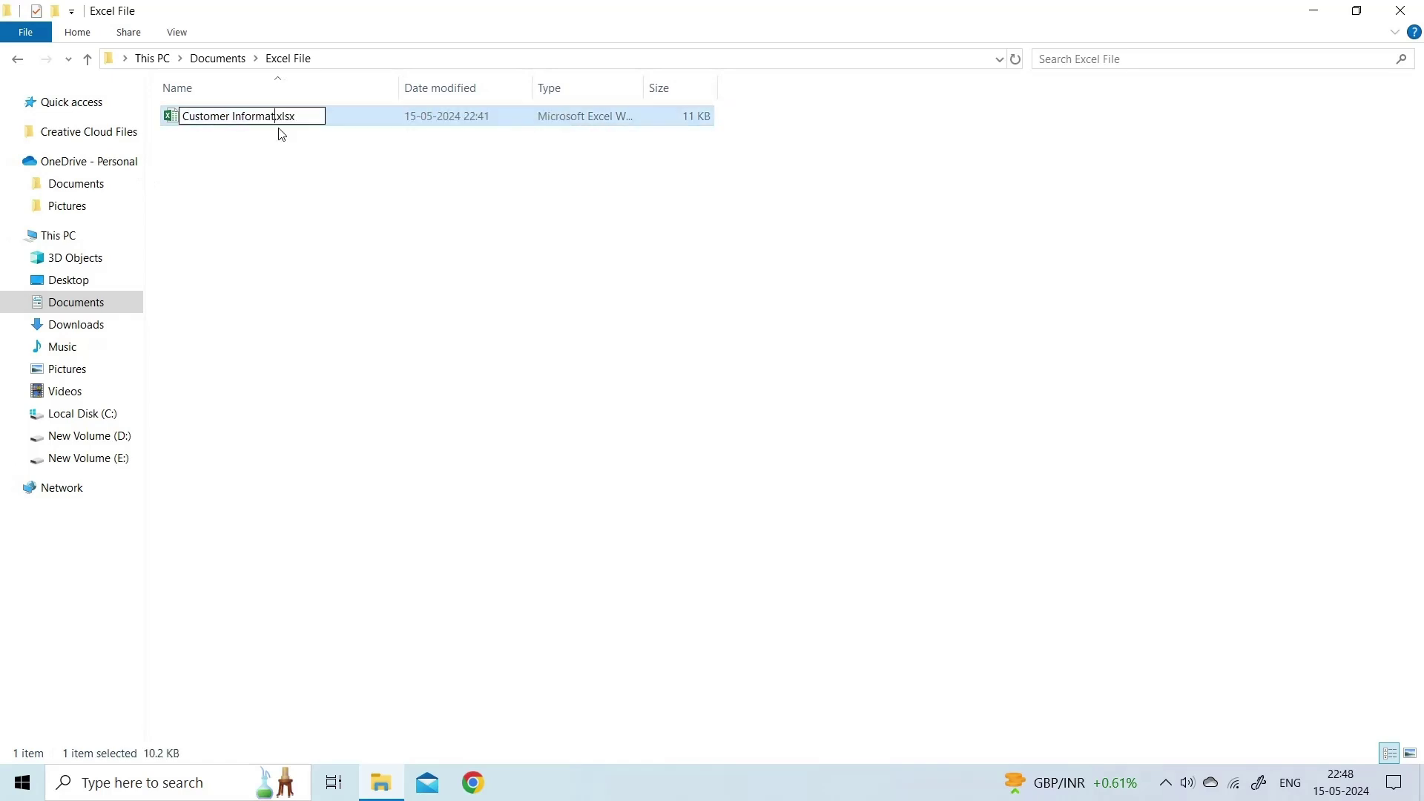
text(ion)
click(287, 167)
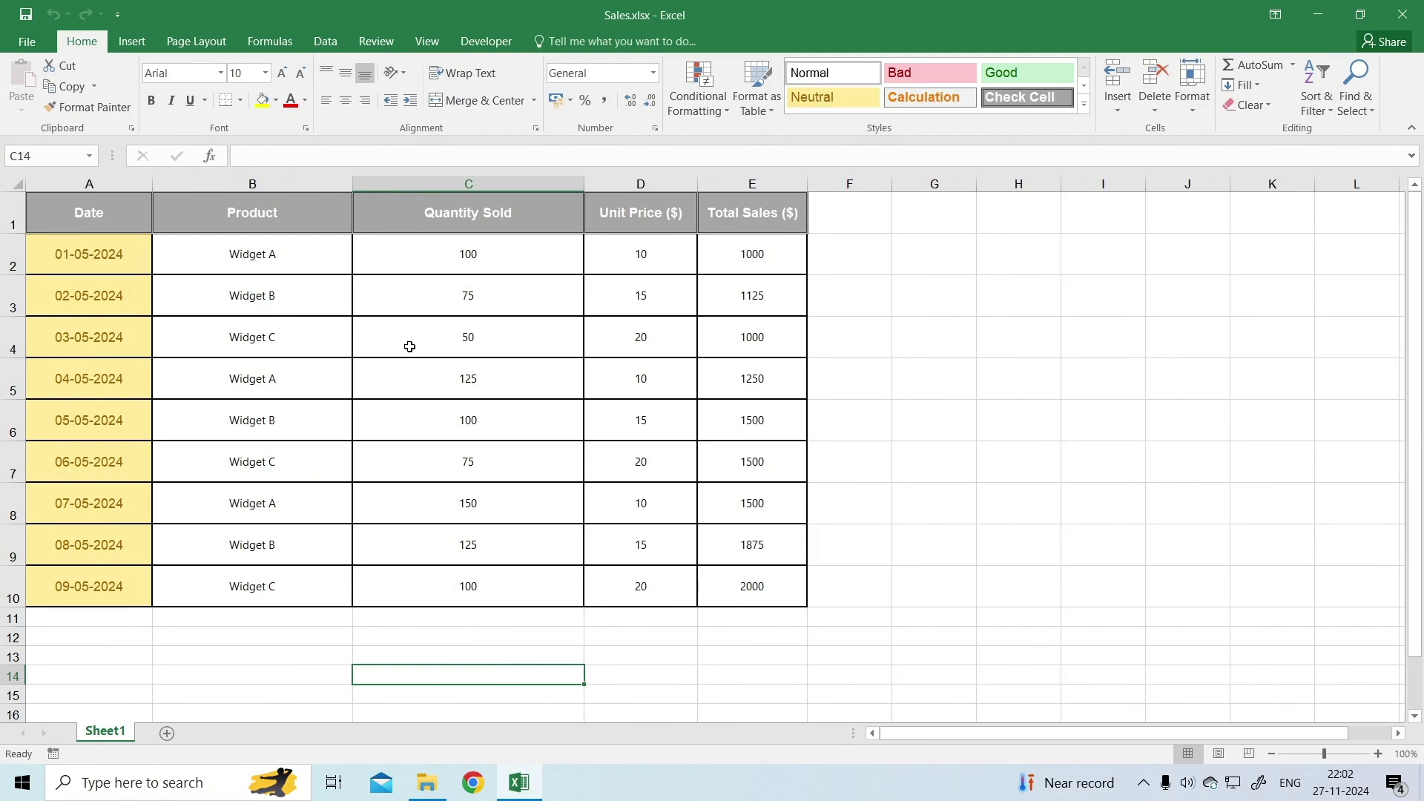
Clear the Enable Protected View boxes, including Outlook attachments and internet files, in Trust Center settings
click(37, 45)
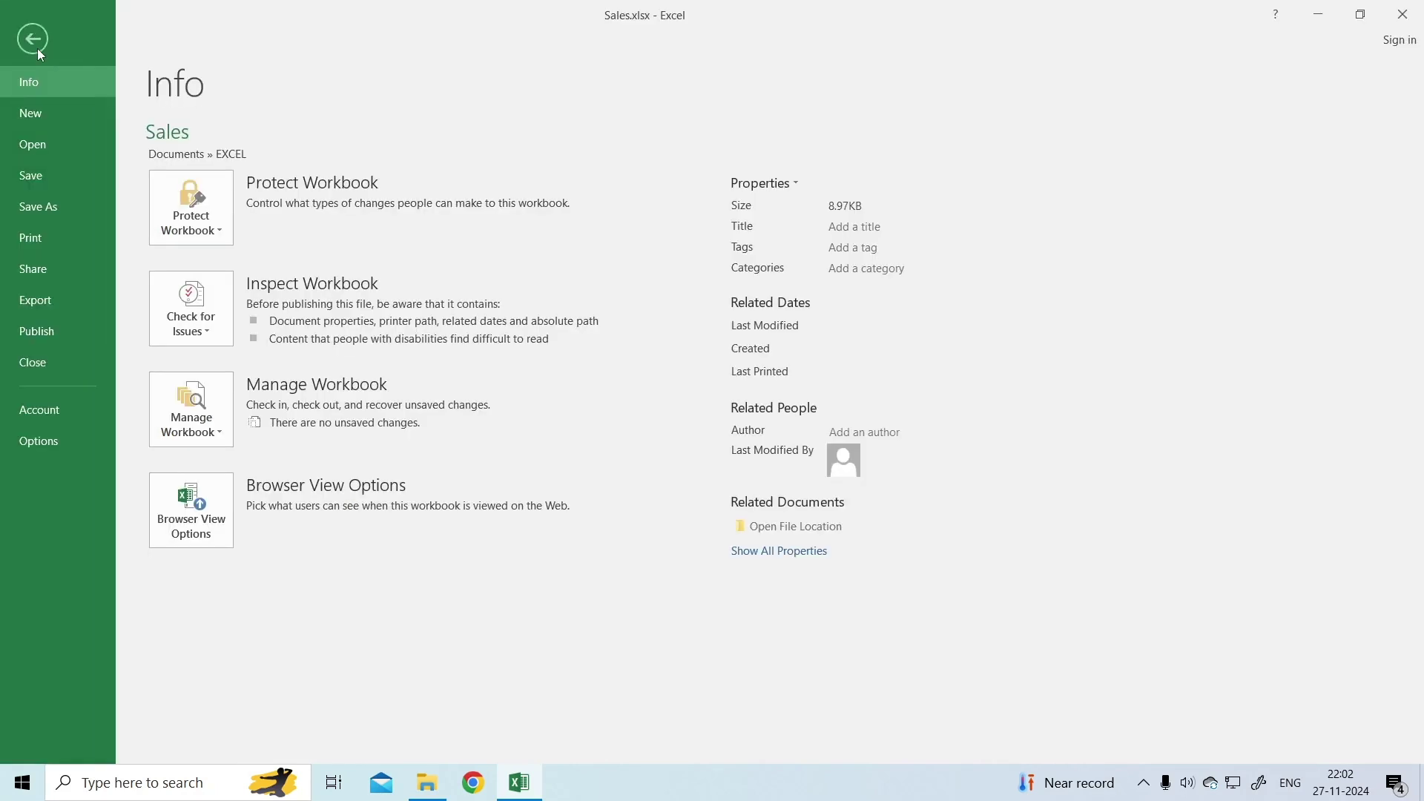
click(62, 442)
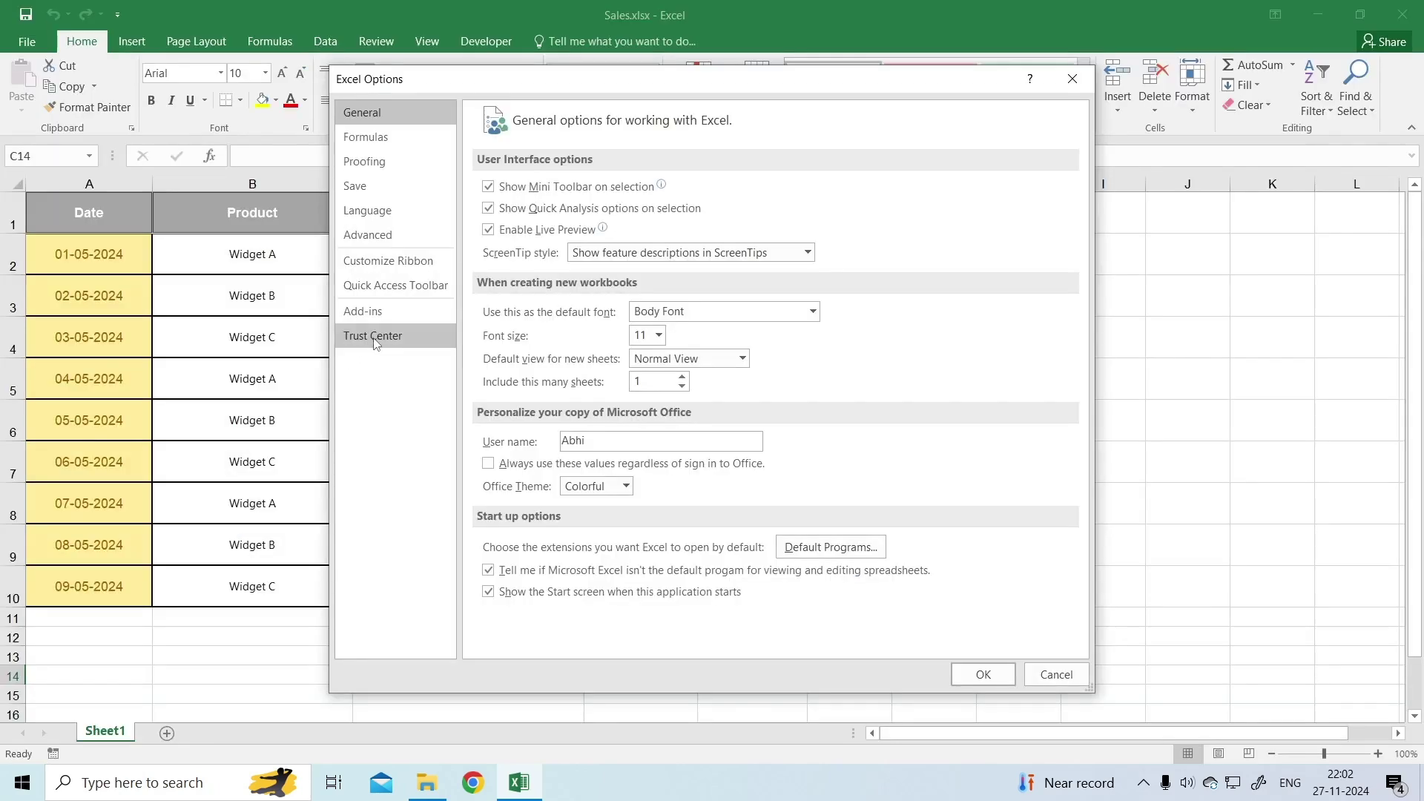
click(375, 344)
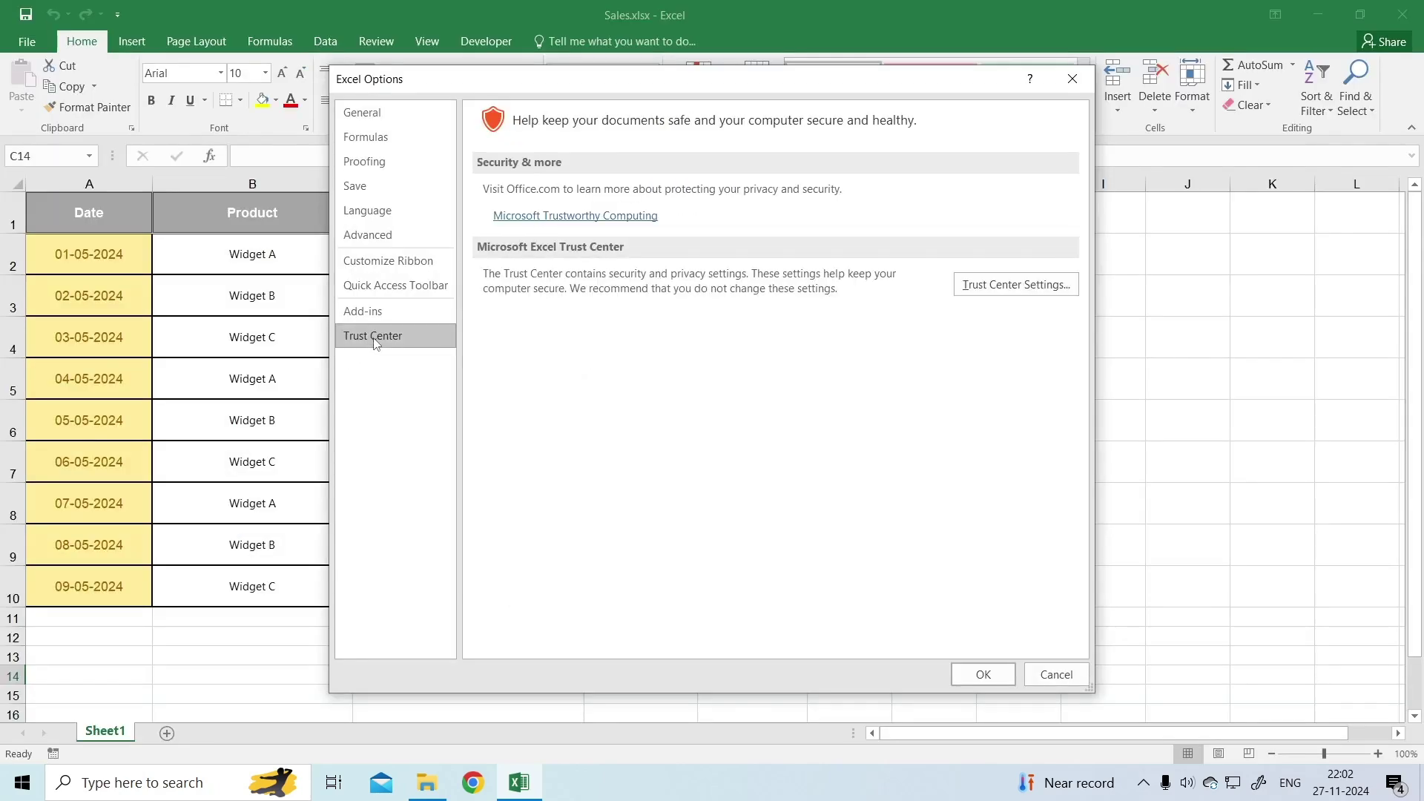
click(1004, 289)
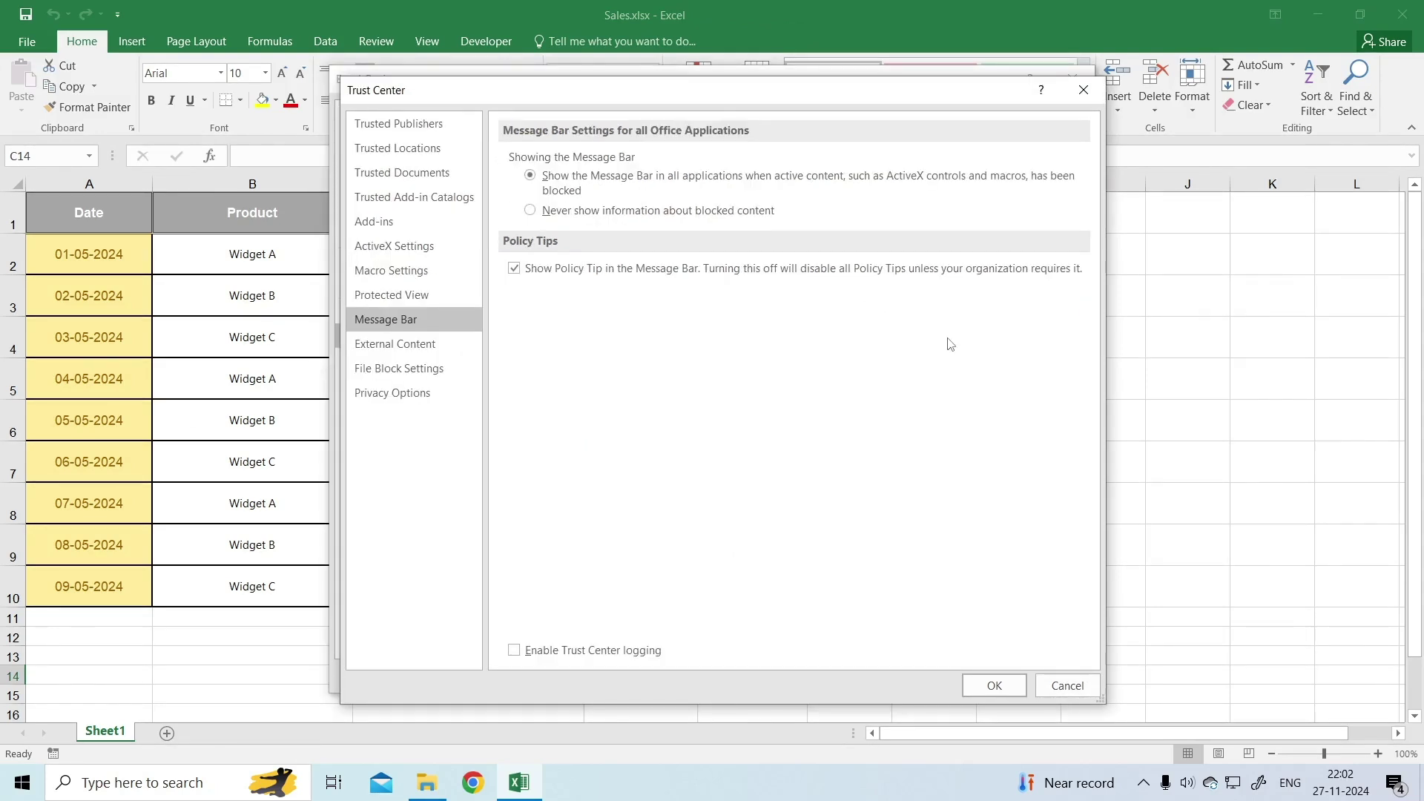
click(404, 298)
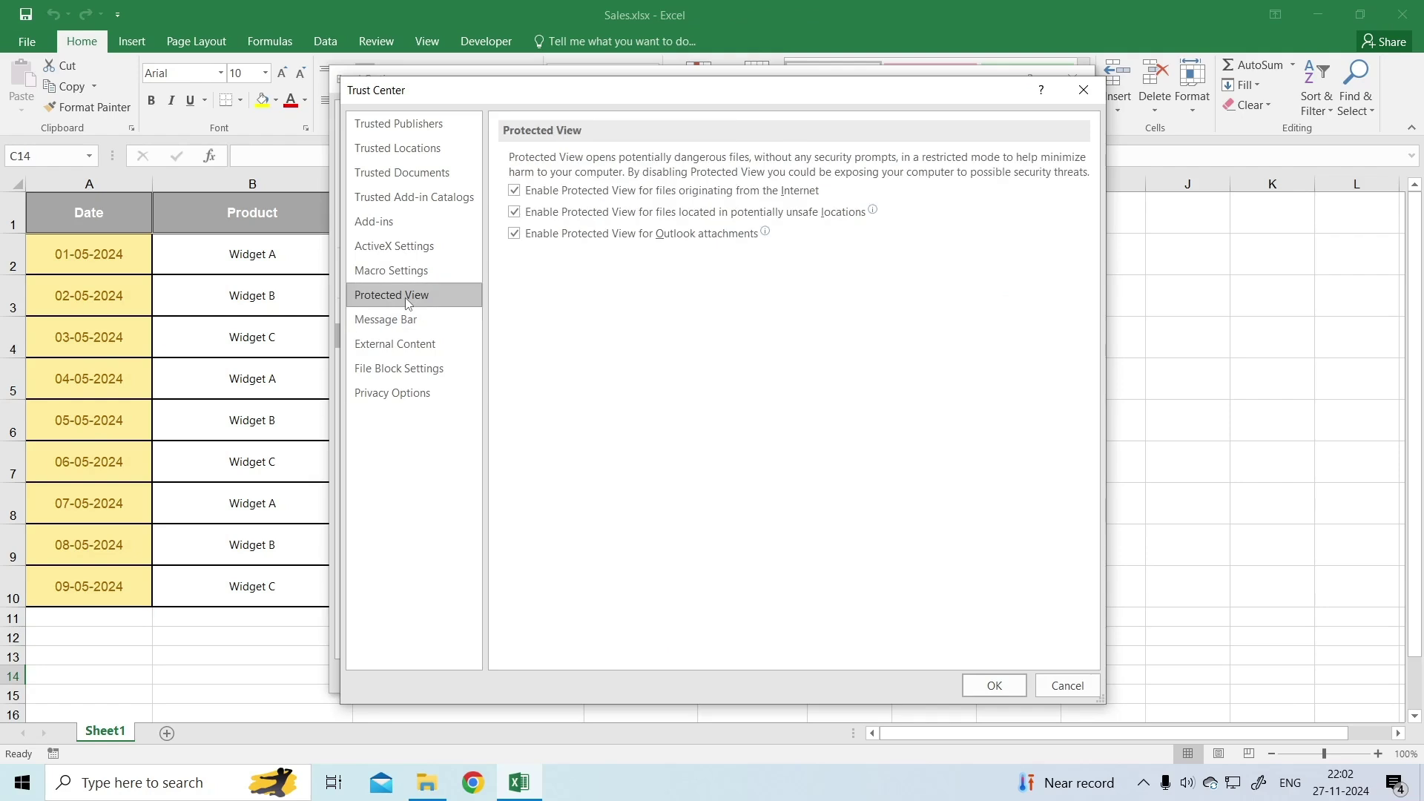
click(515, 232)
click(514, 190)
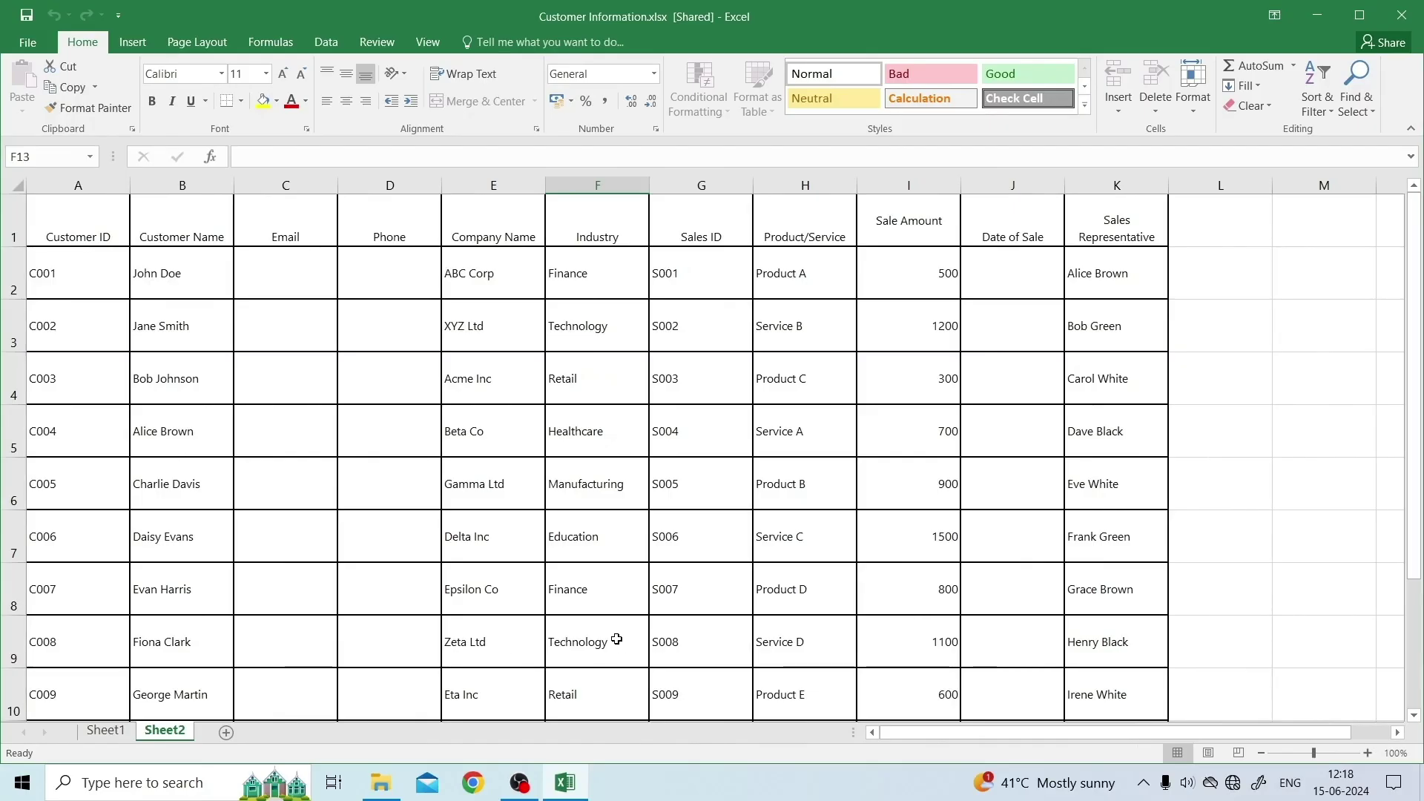
Run Update Now from File > Account until Office reports 'You're up to date!'
click(26, 42)
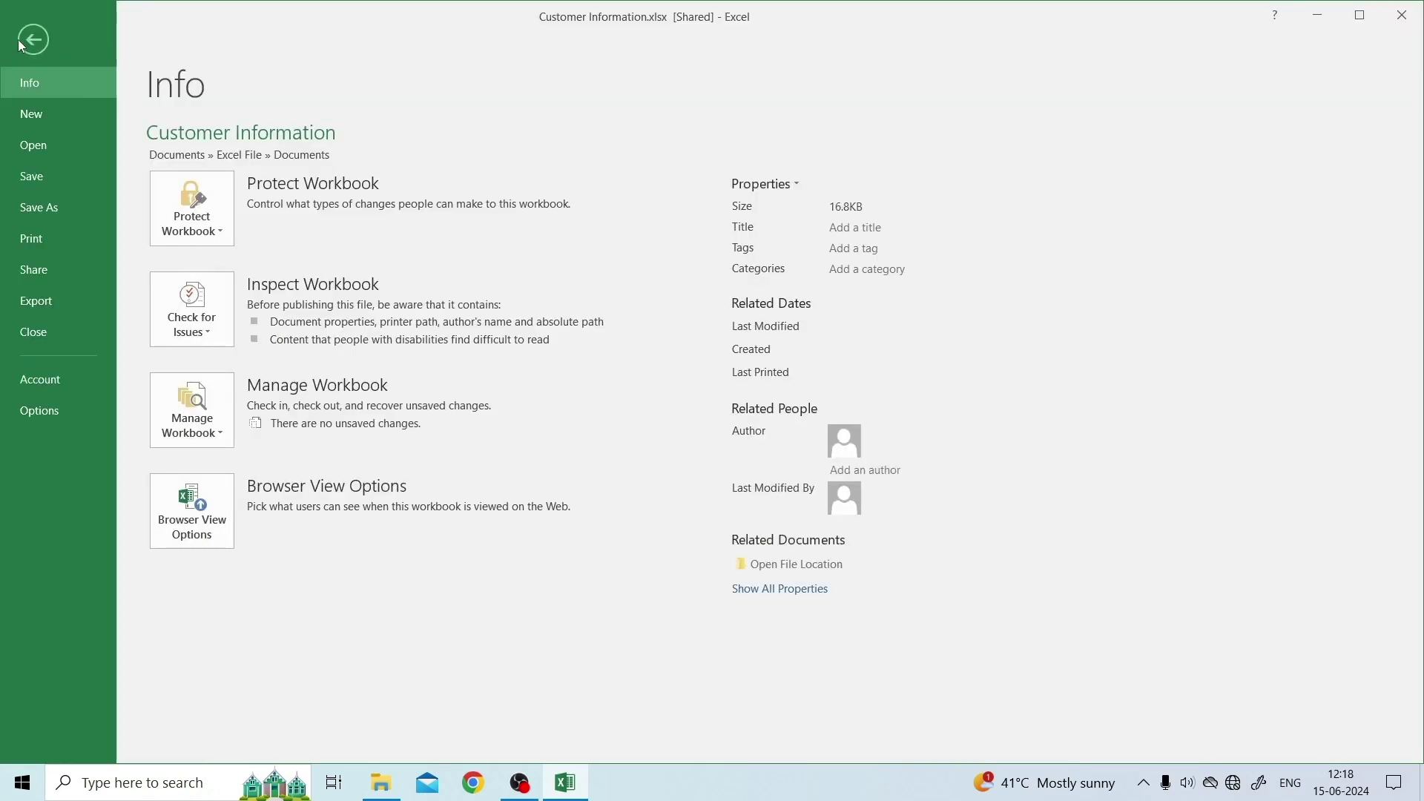
click(45, 378)
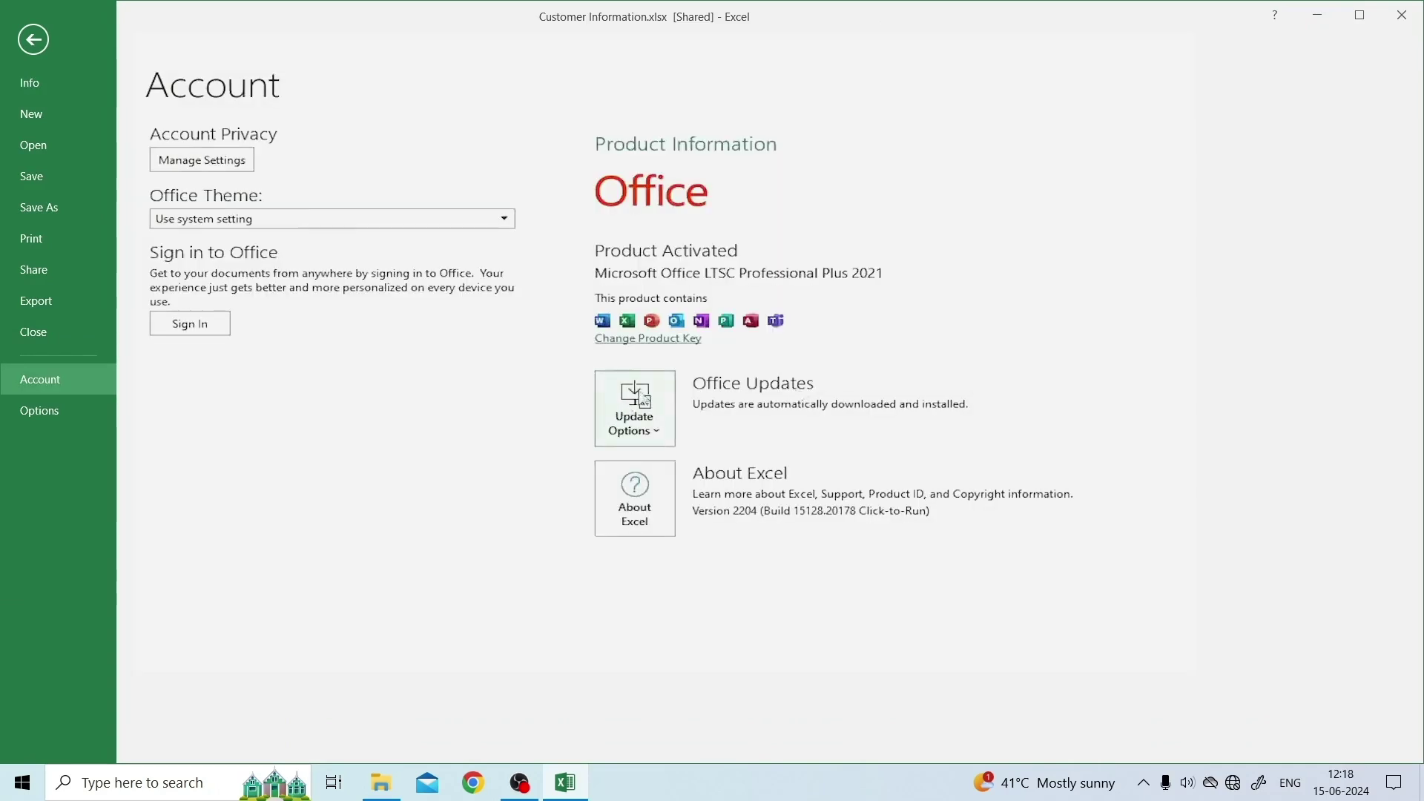
click(634, 408)
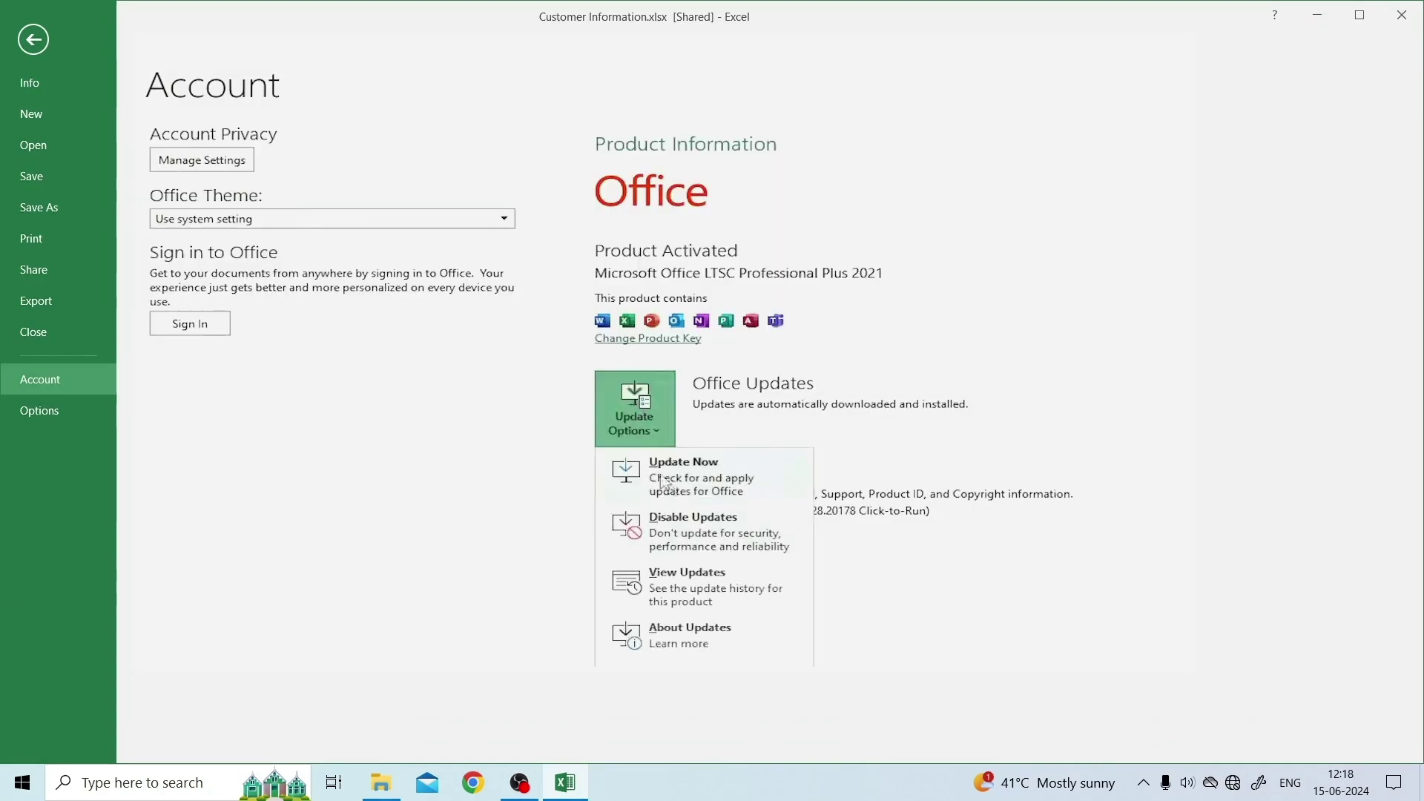
click(724, 493)
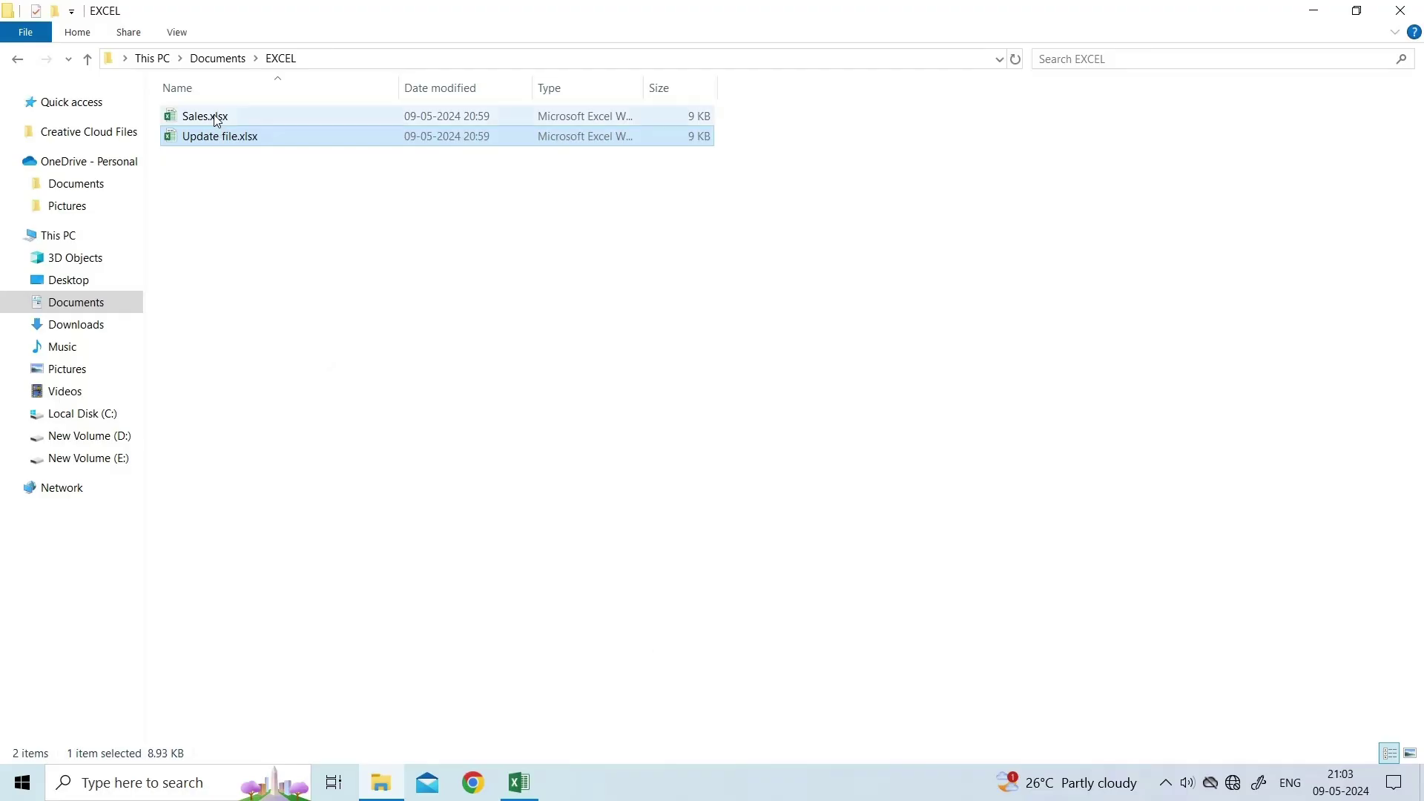
Open Sales.xlsx, then reopen Update file.xlsx with Open and Repair and choose Repair
double_click(216, 118)
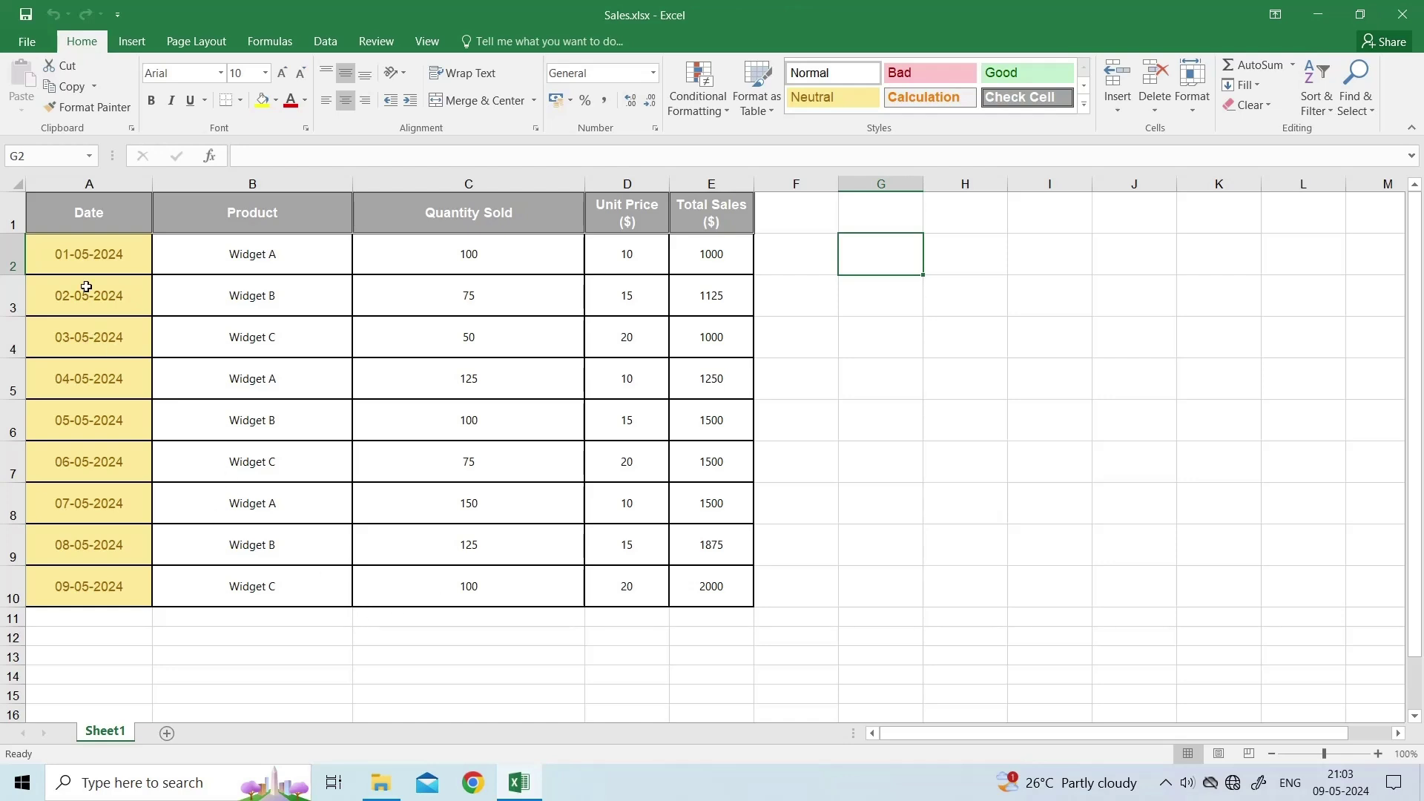
click(27, 41)
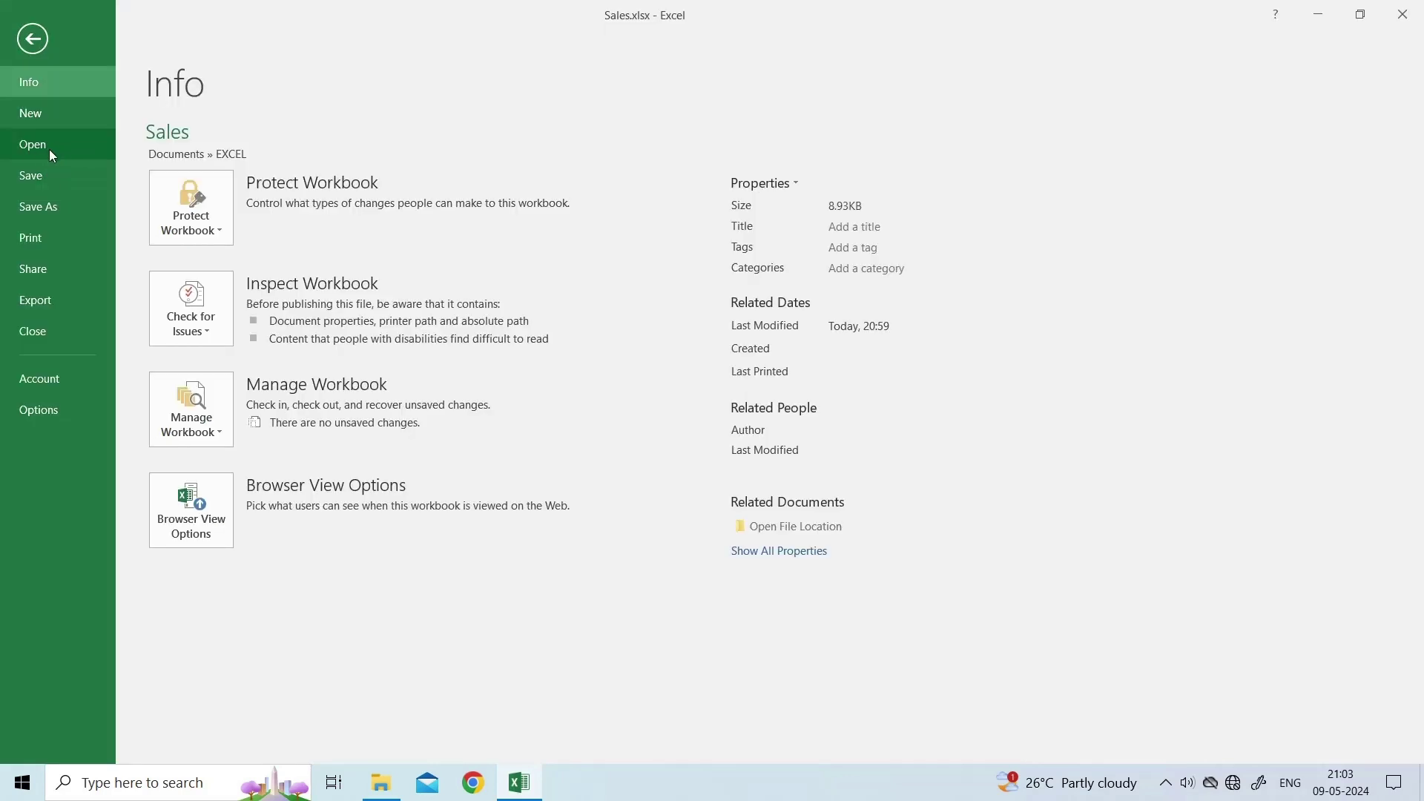
click(49, 149)
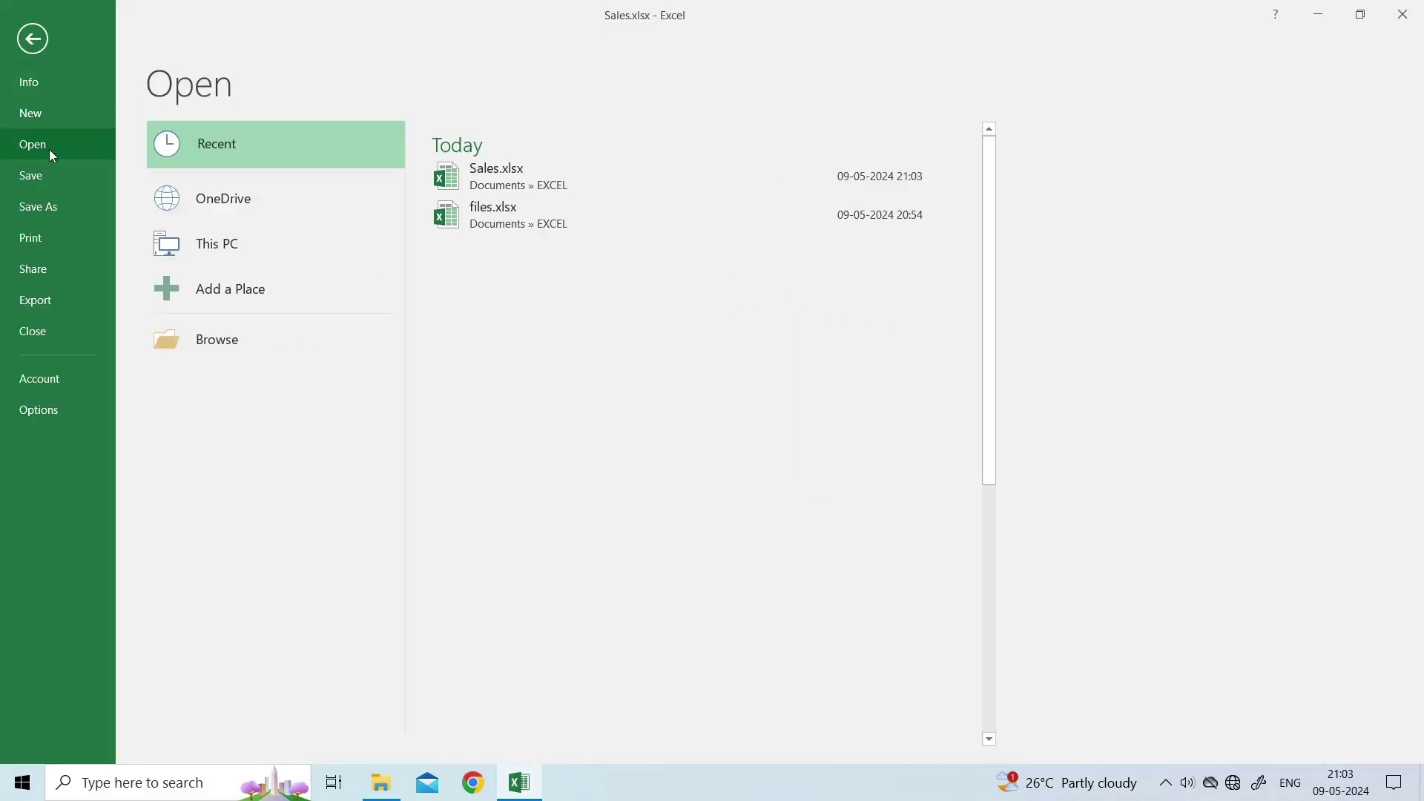
click(222, 345)
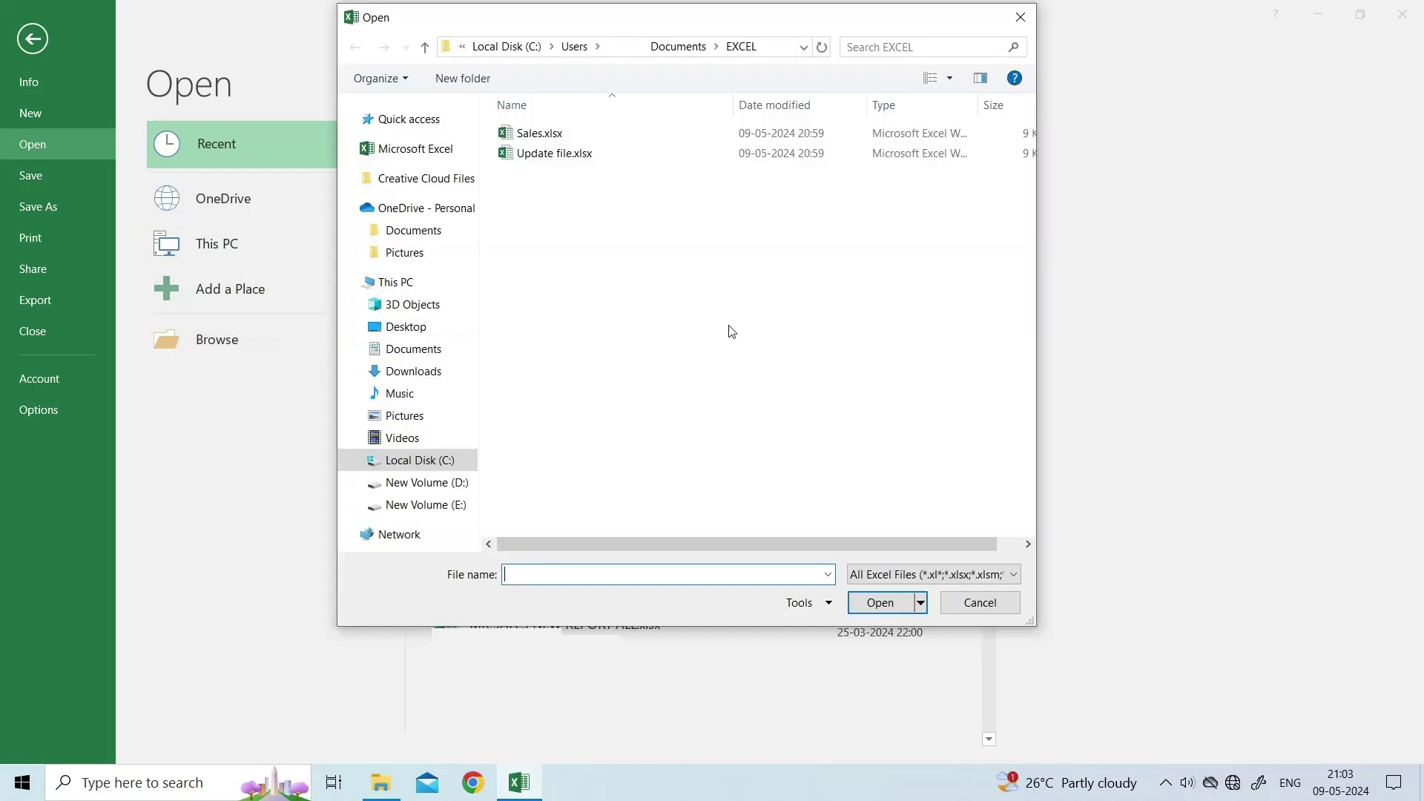
click(581, 156)
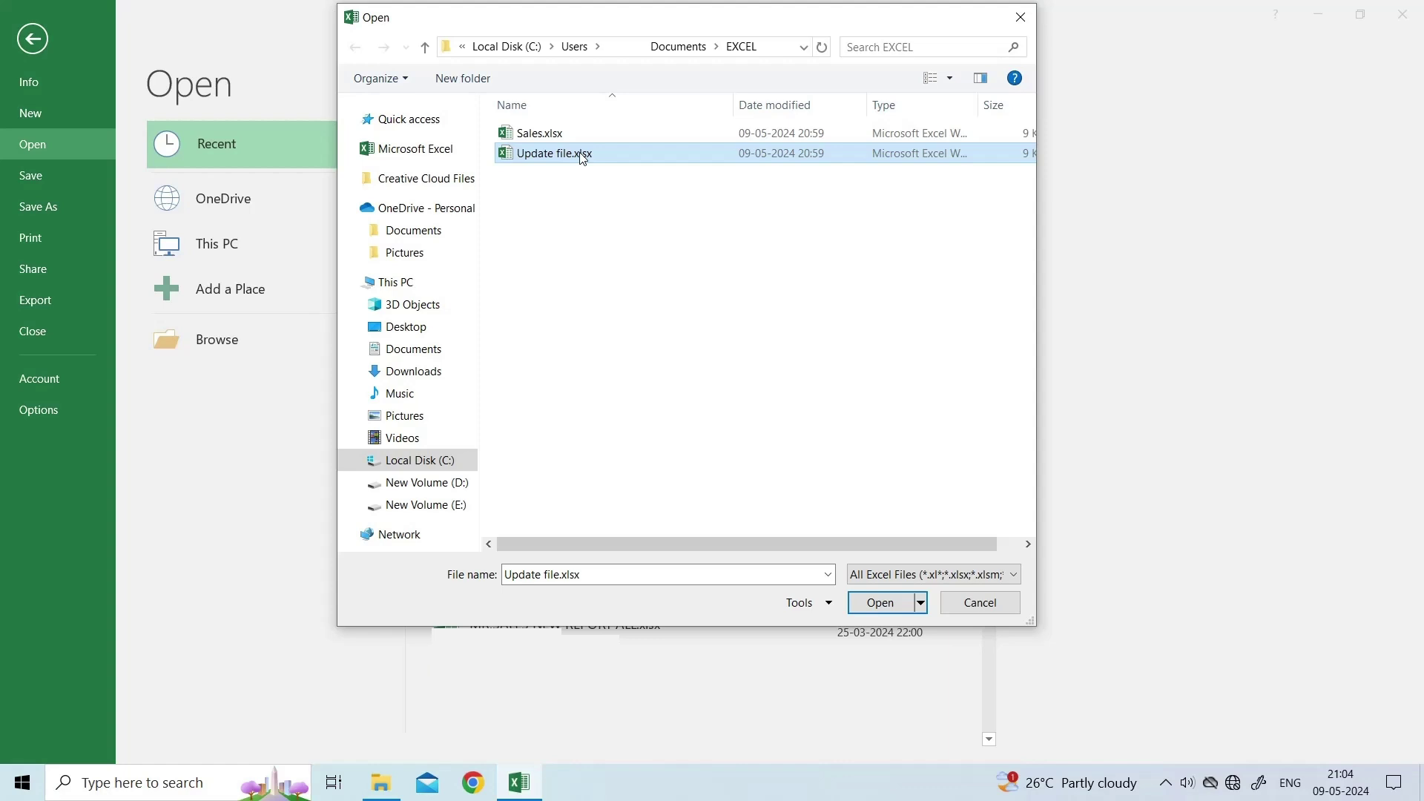
click(922, 603)
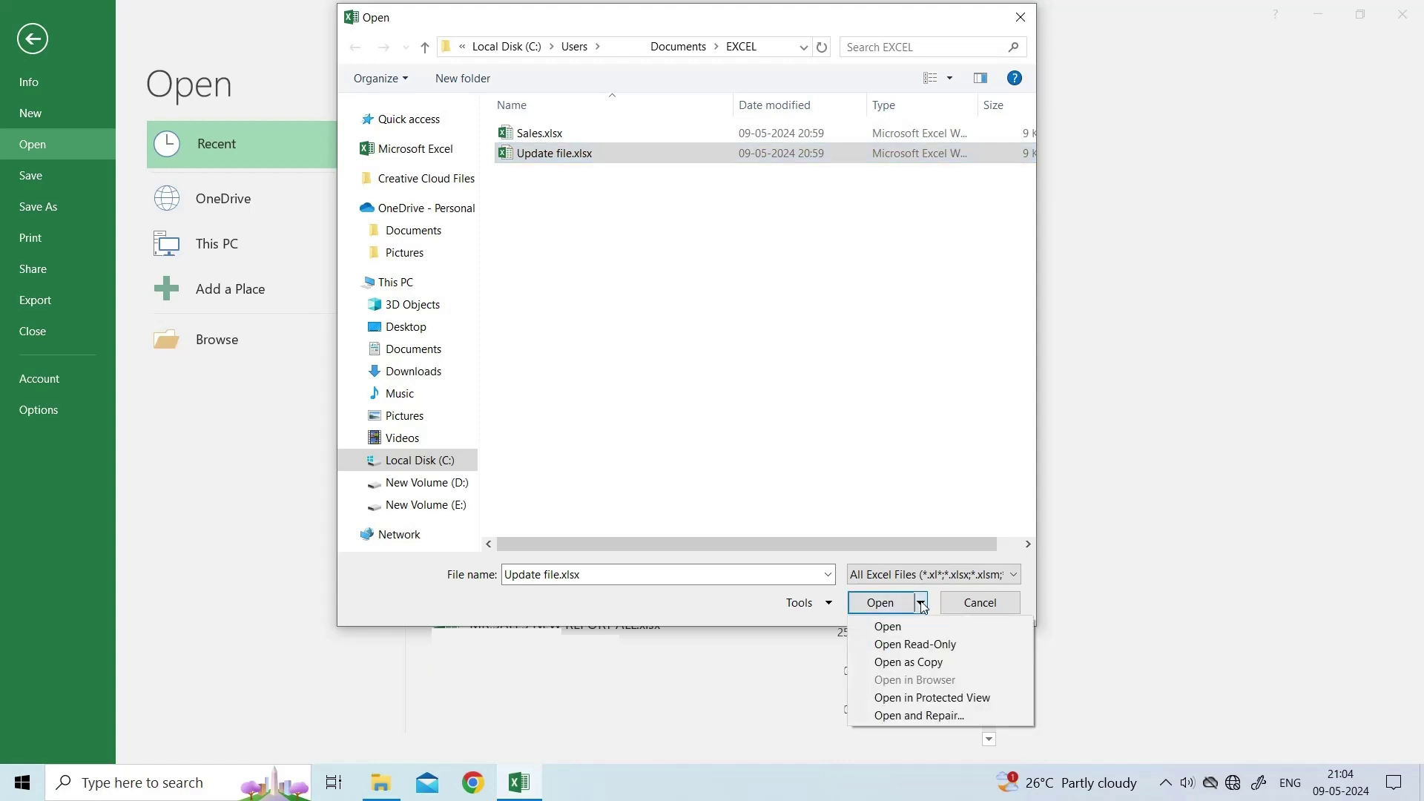
click(923, 715)
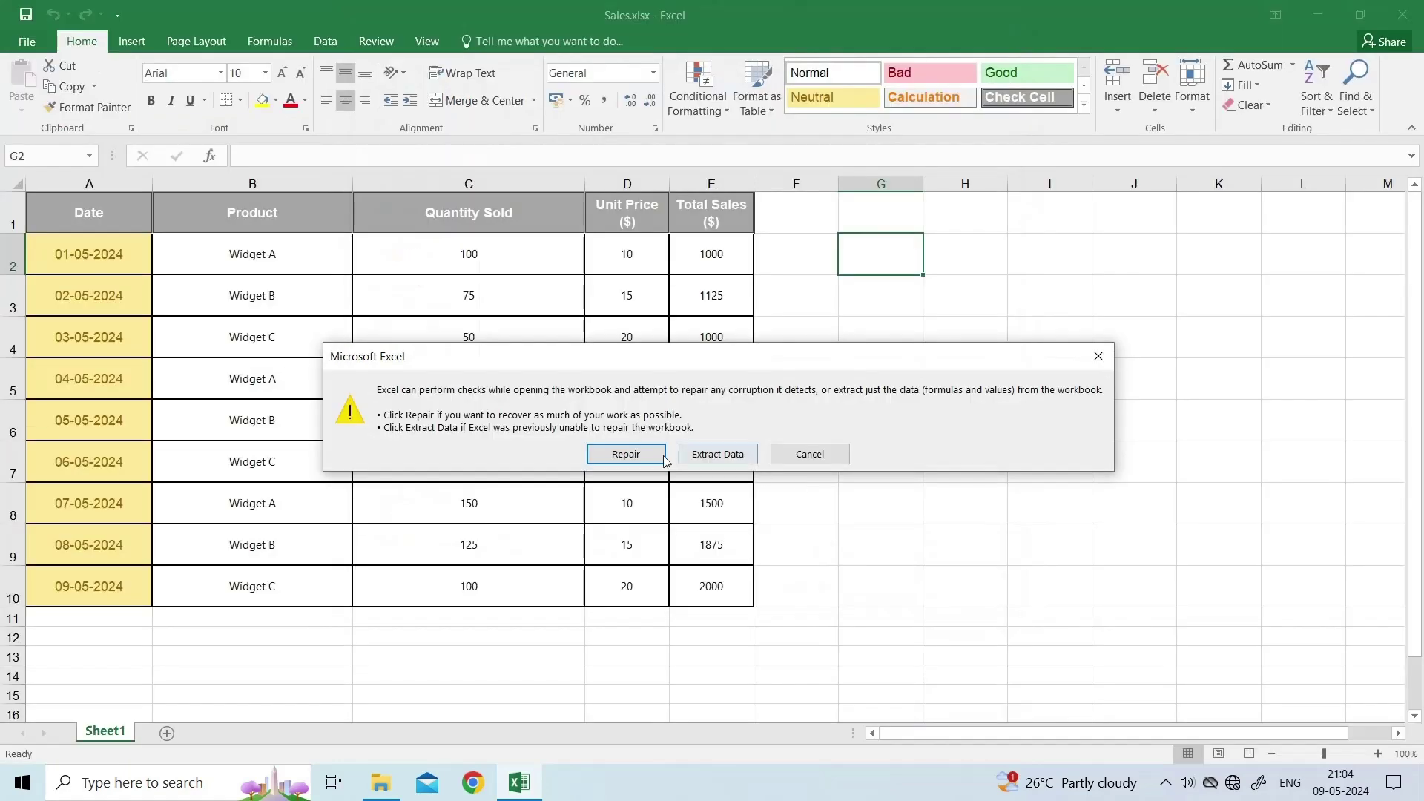
click(641, 455)
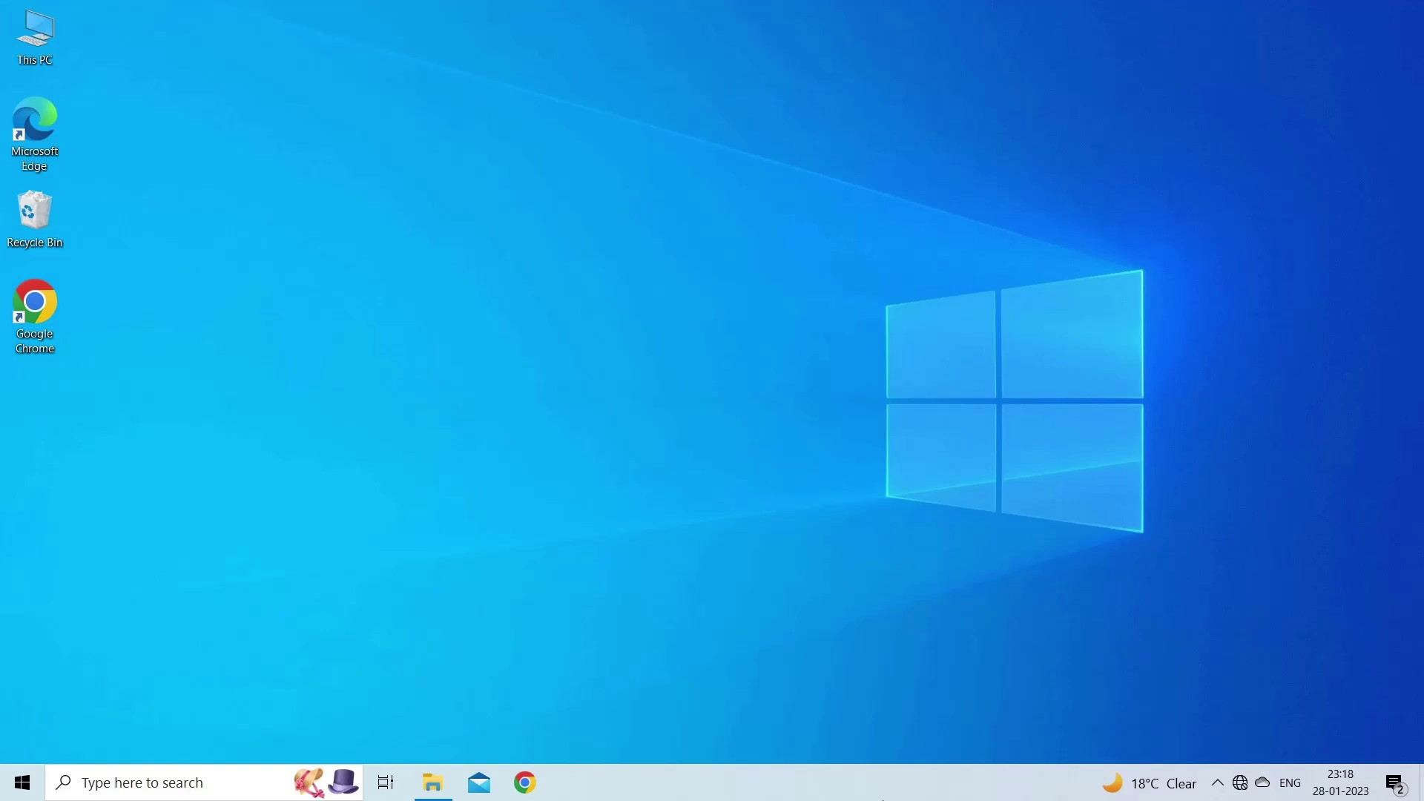
Launch Excel with 'excel /safe' from the Run box and start a blank workbook
key(super+r)
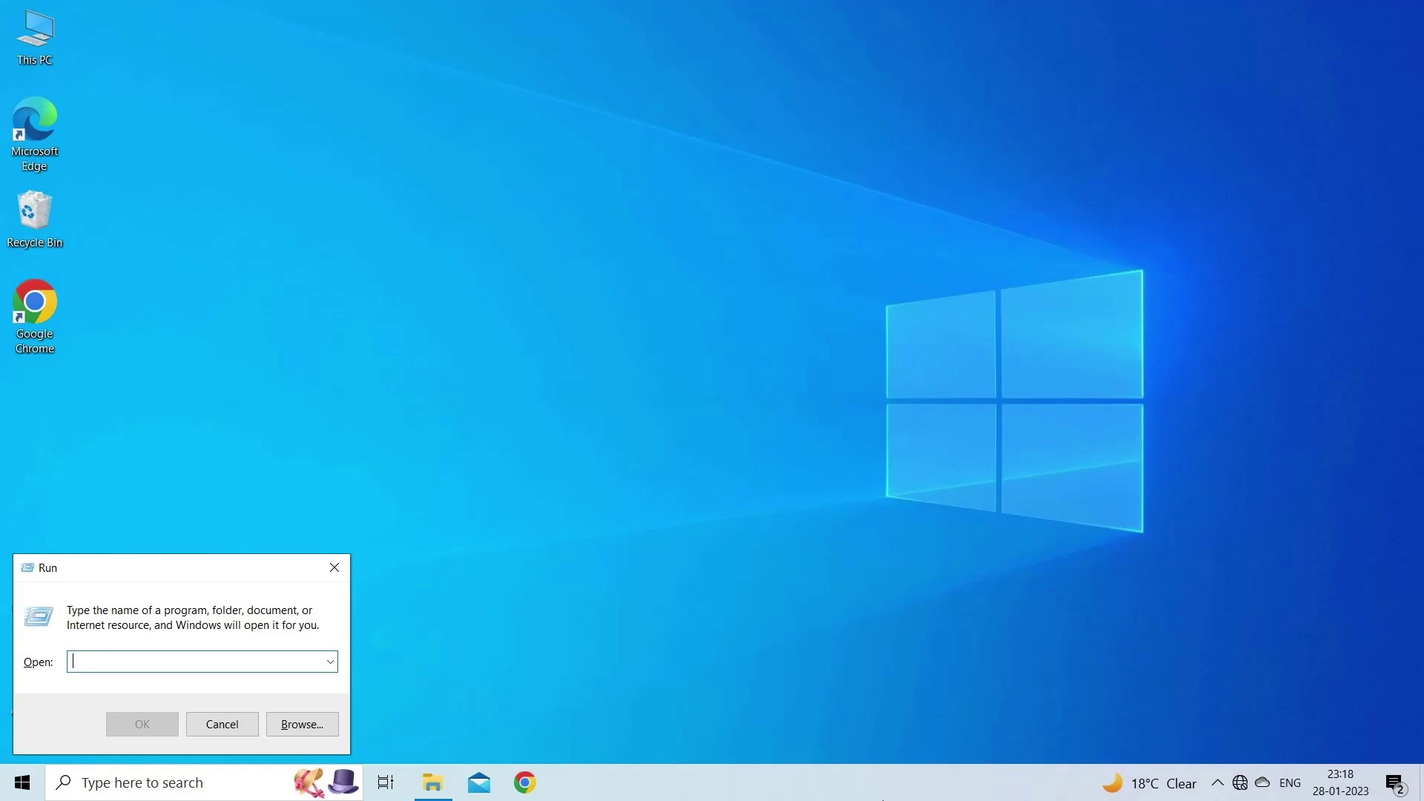
text(excel/safe)
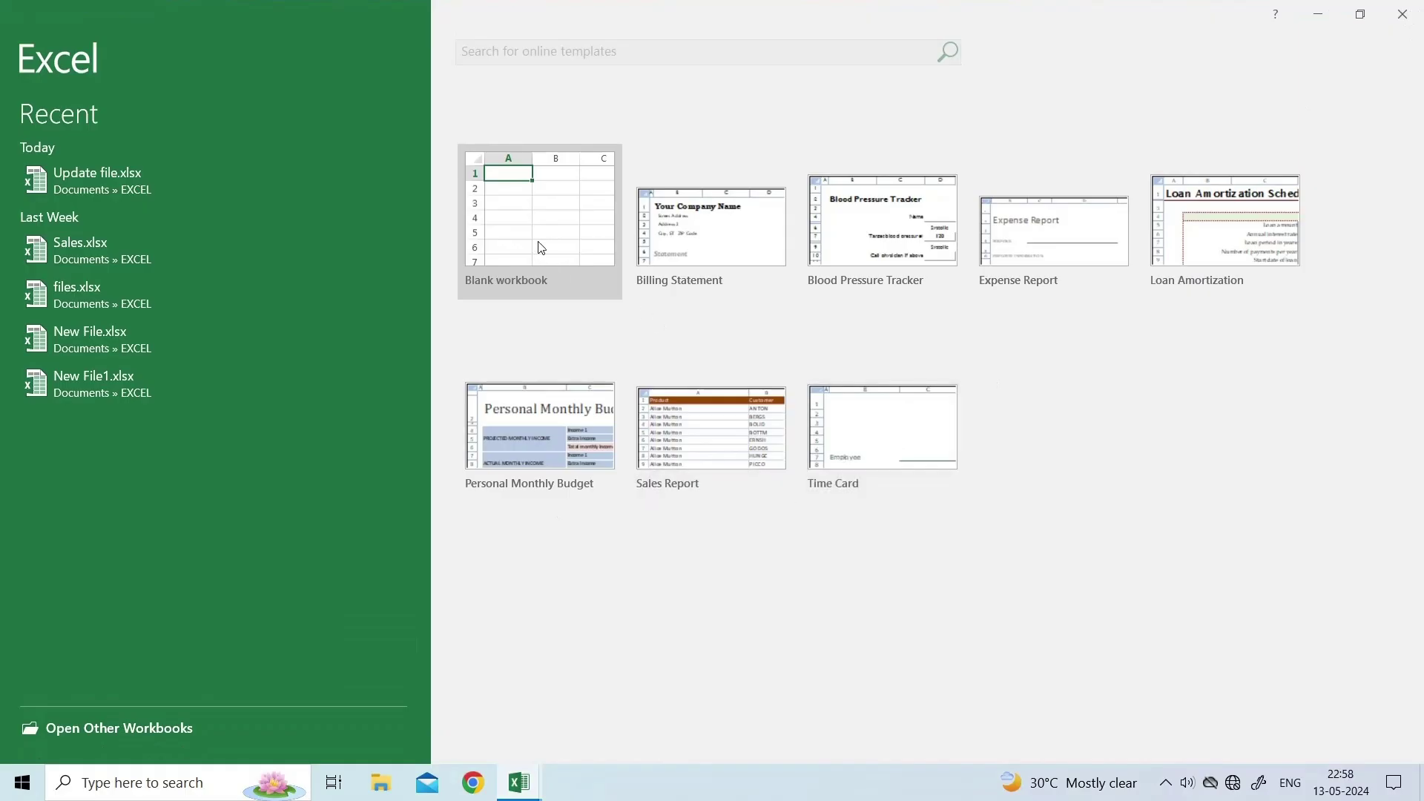
click(538, 247)
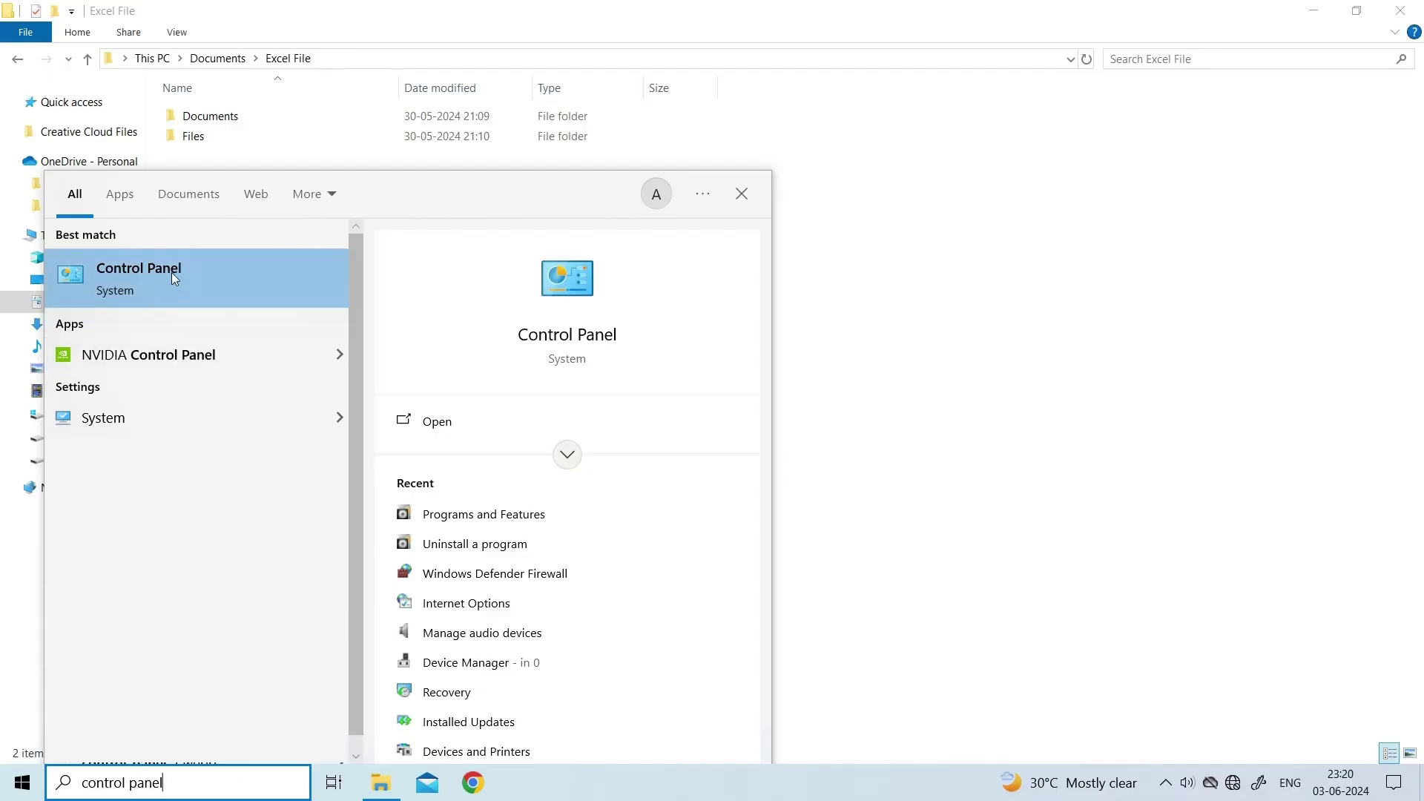
Pick Repair in the Change dialog for Office Professional Plus 2016 under Programs and Features
click(171, 273)
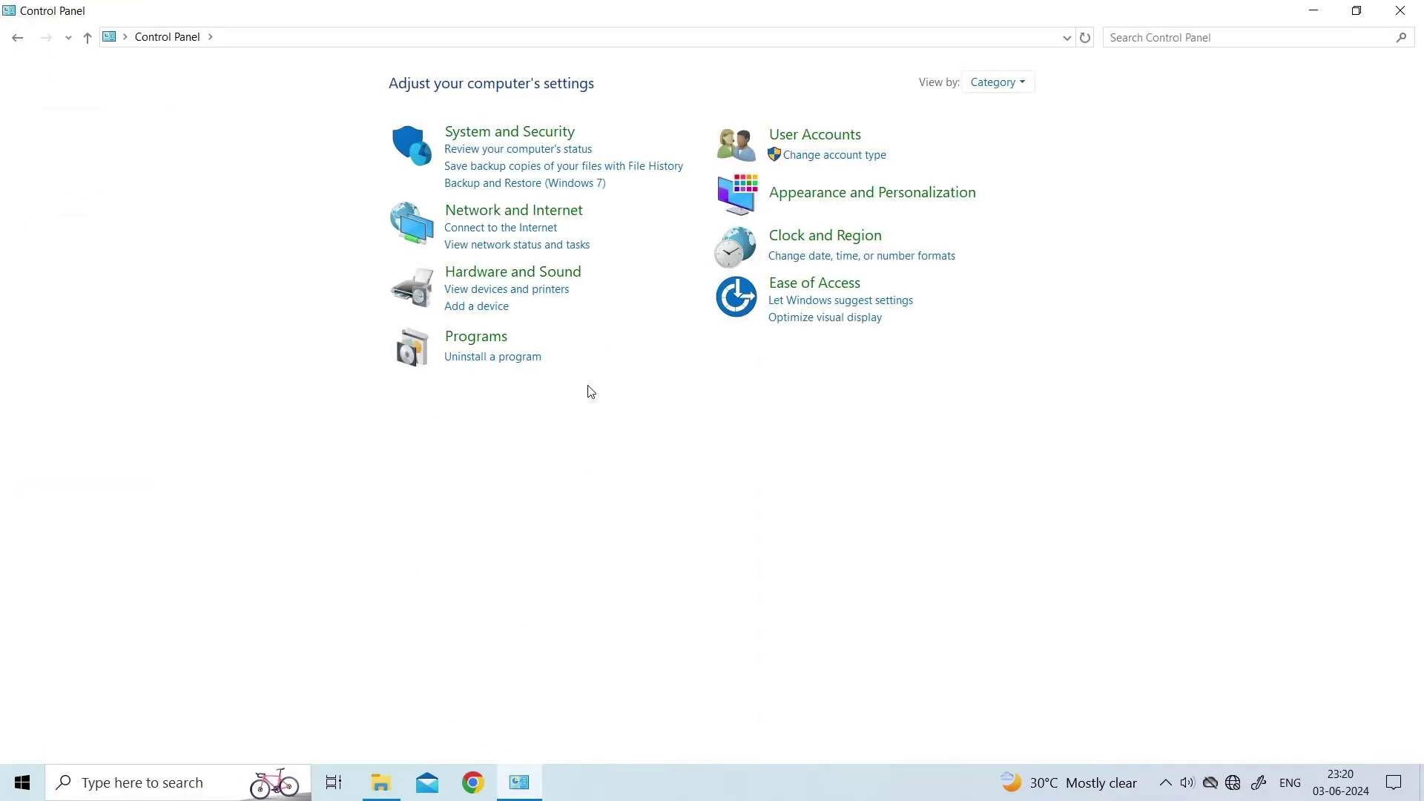
click(486, 343)
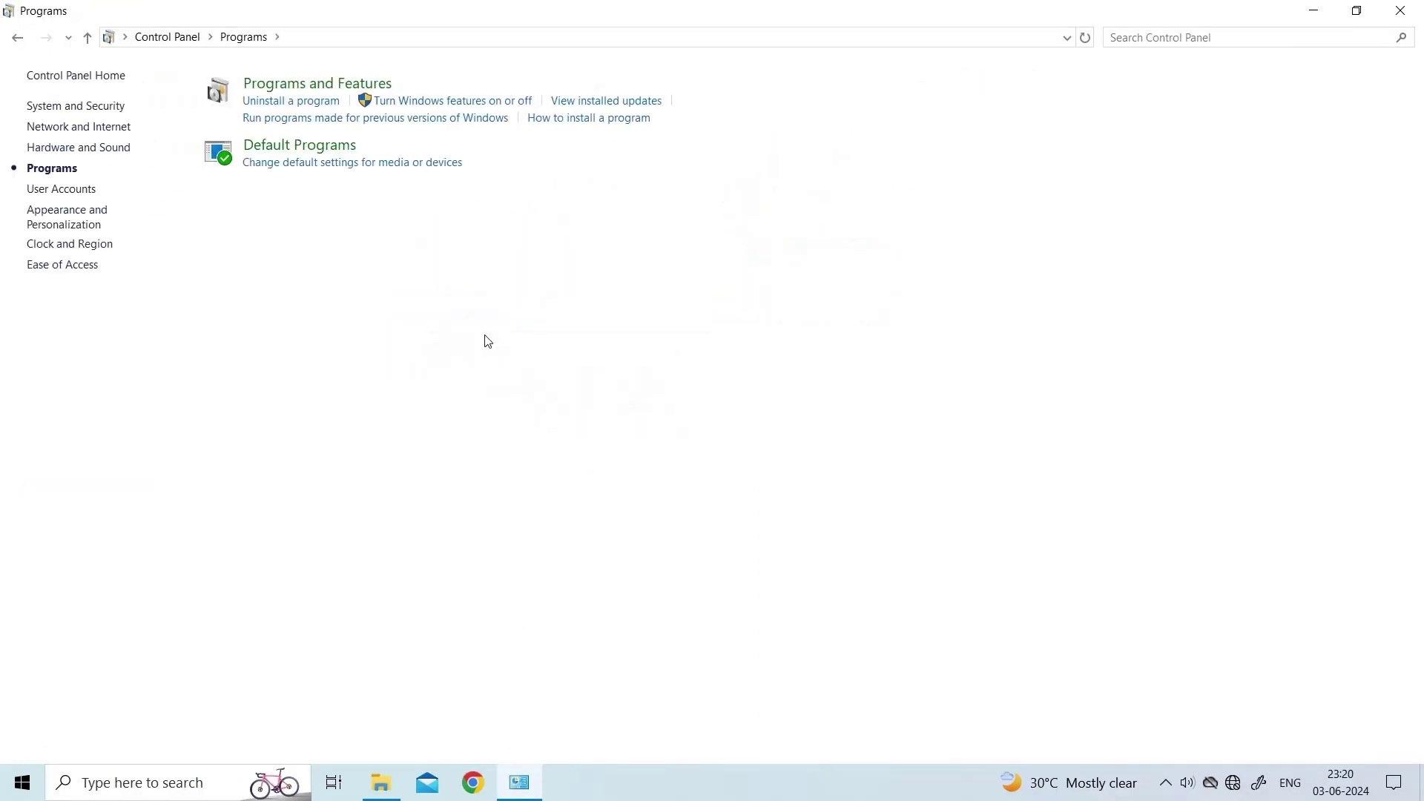
click(306, 89)
click(524, 215)
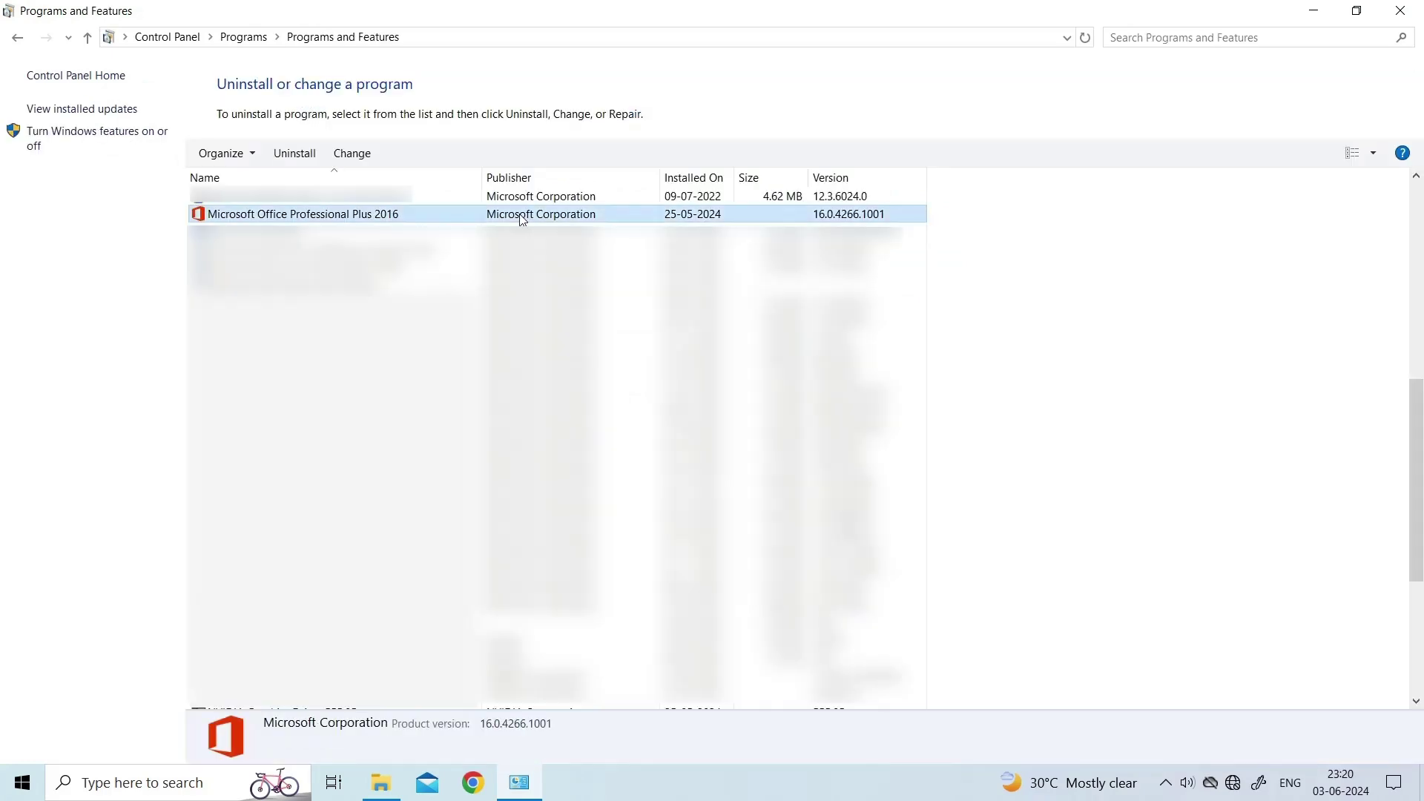
right_click(914, 215)
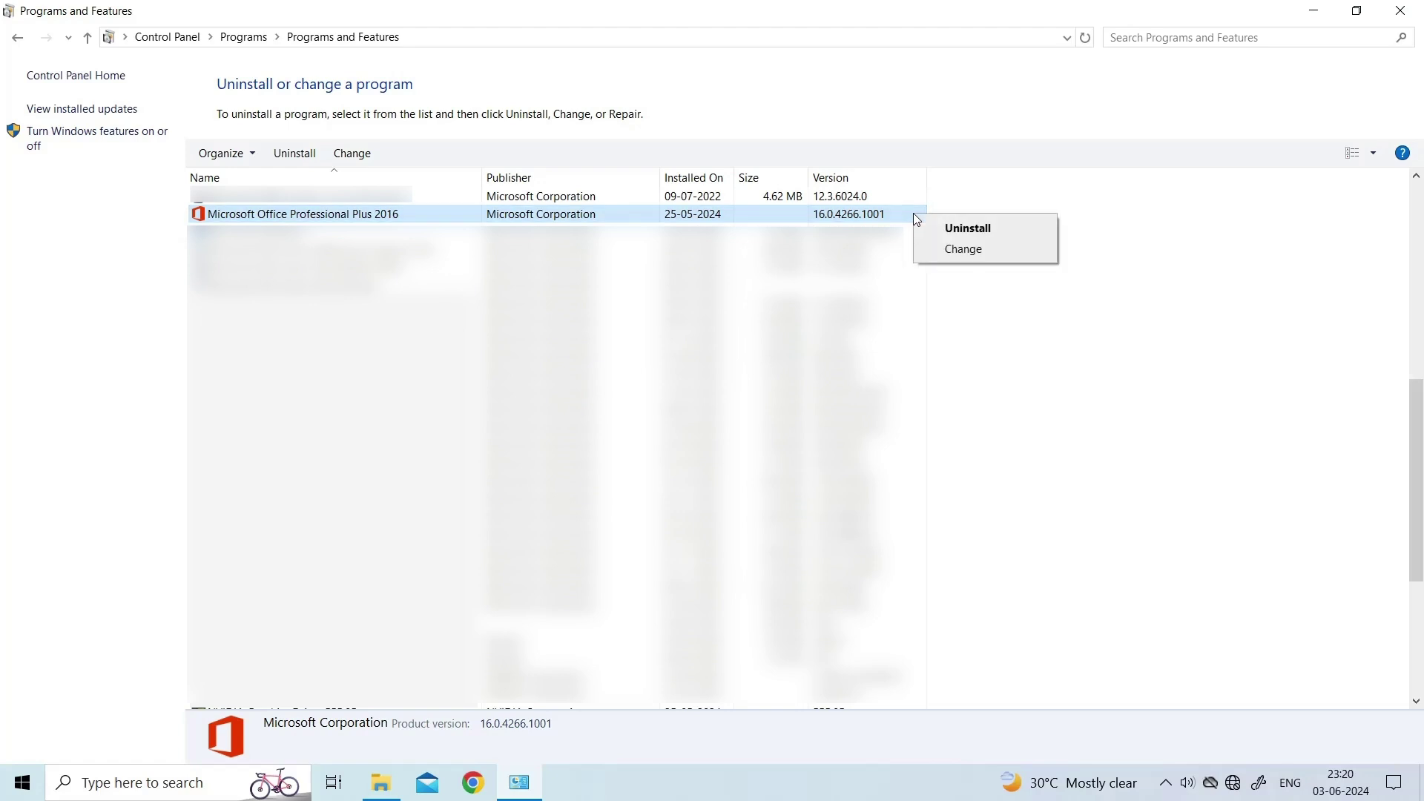
click(965, 252)
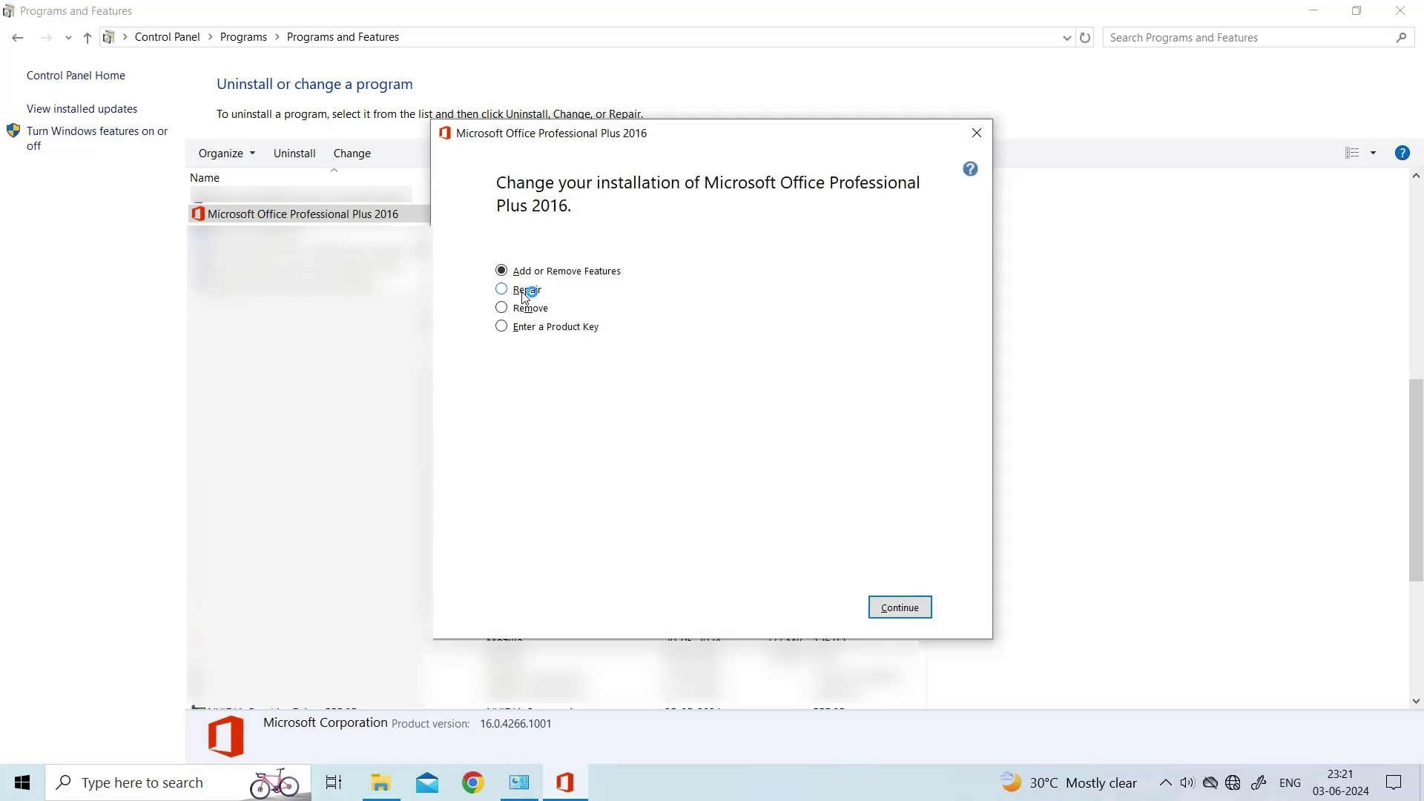
click(524, 294)
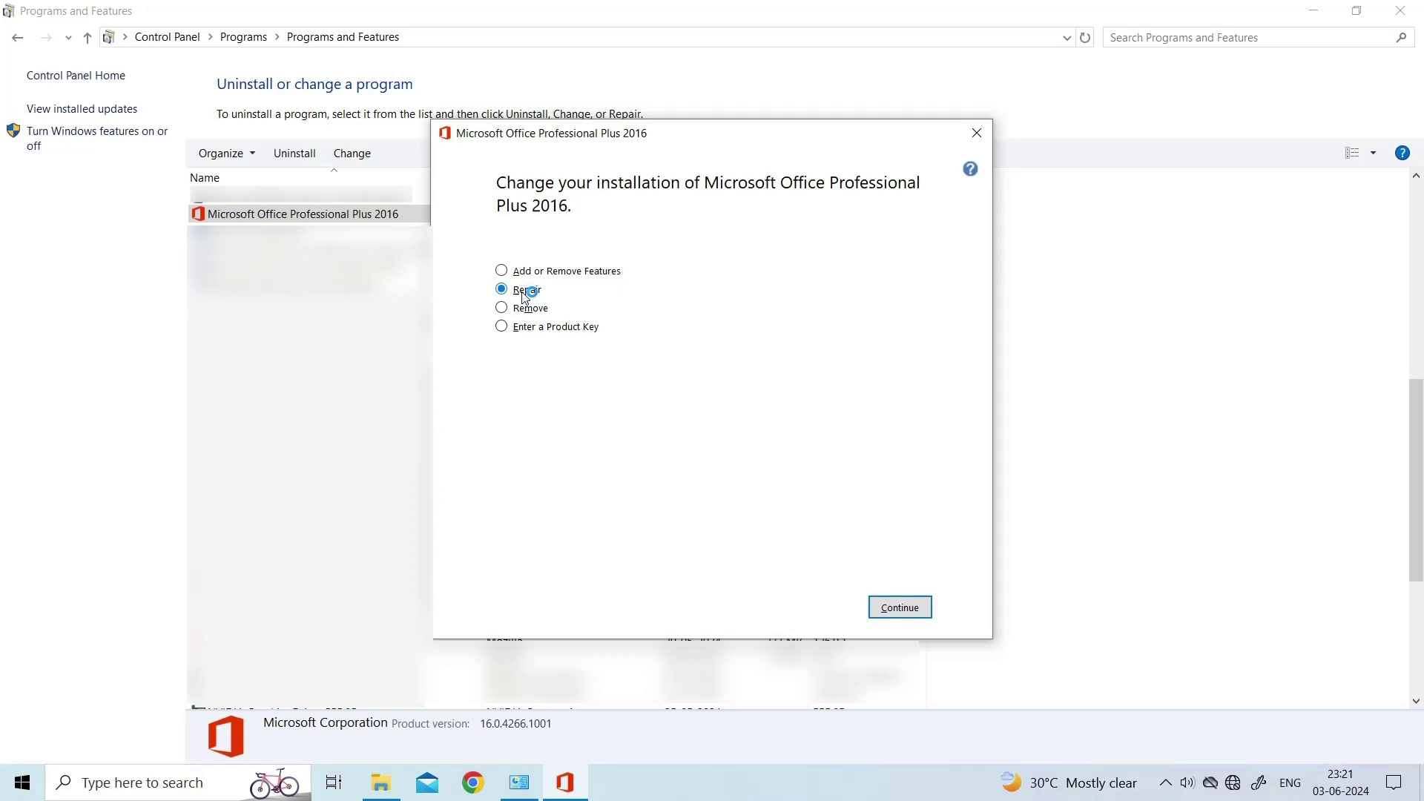